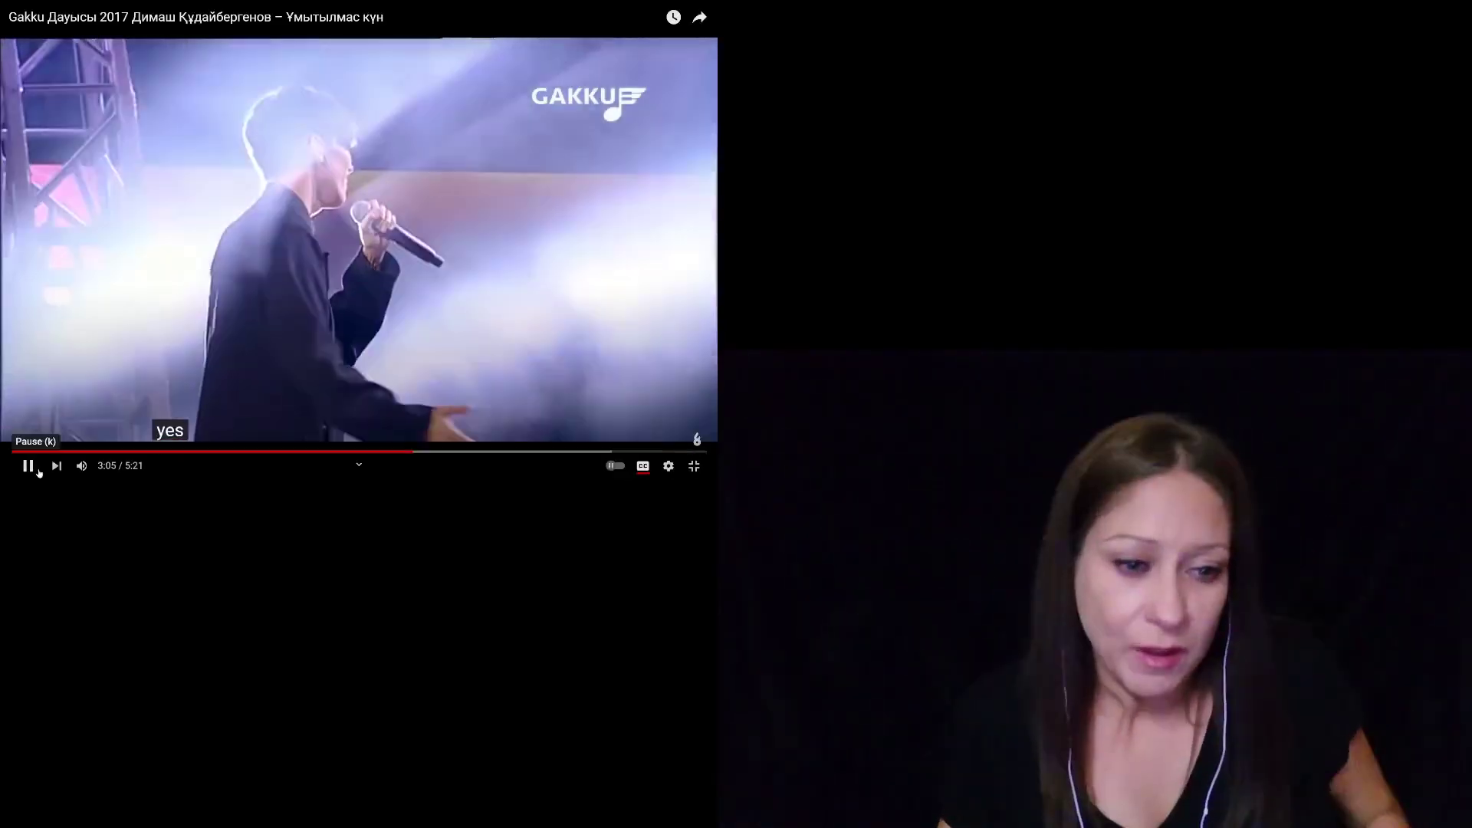
Step: Pause the Dimash performance at 3:06 on the wide shot of the lit stage
{"action": "left_click", "coordinate": [28, 466]}
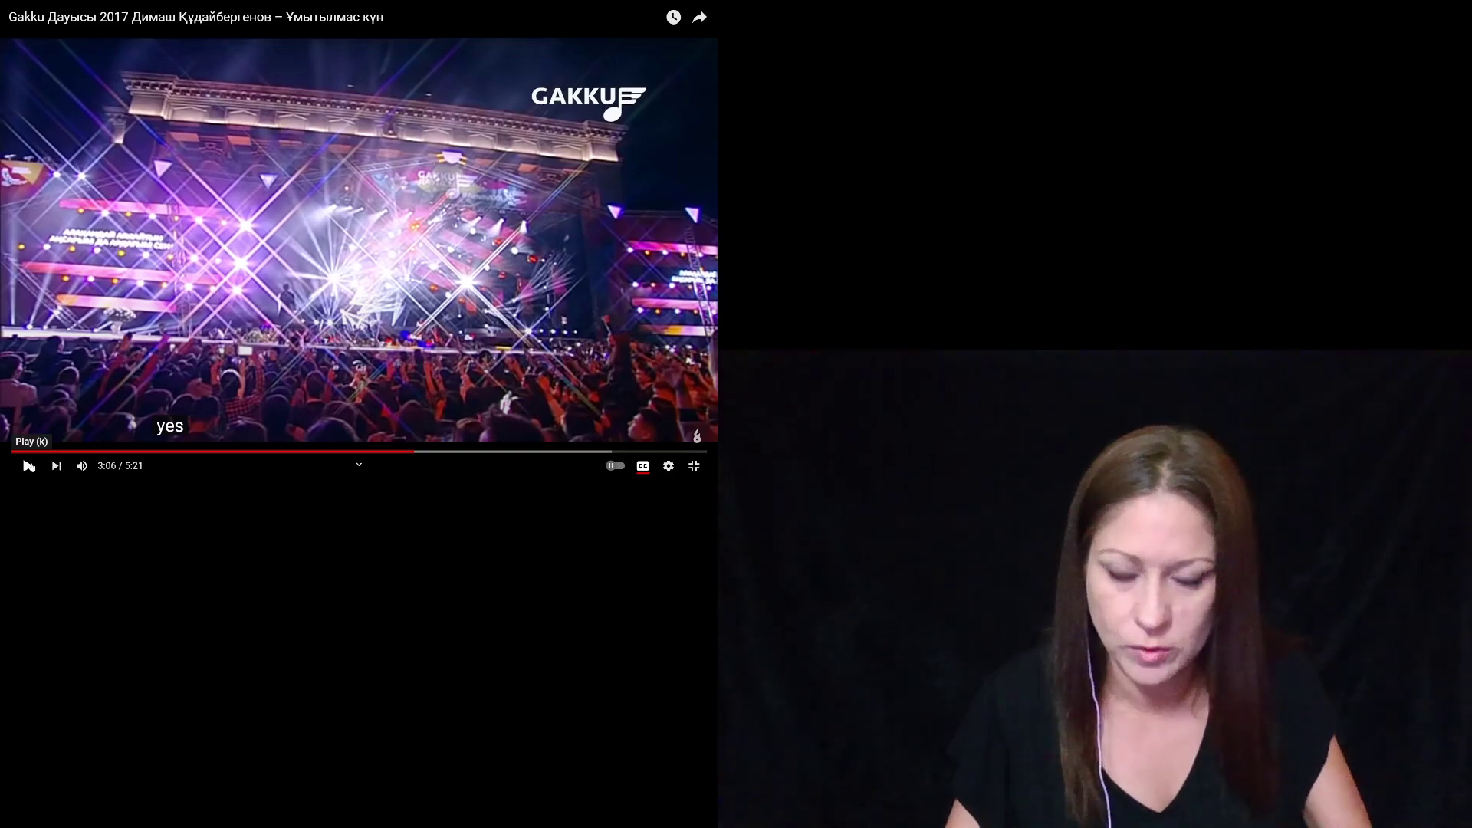
Step: Resume the performance from 3:06 and let it play through to 5:21
{"action": "left_click", "coordinate": [29, 466]}
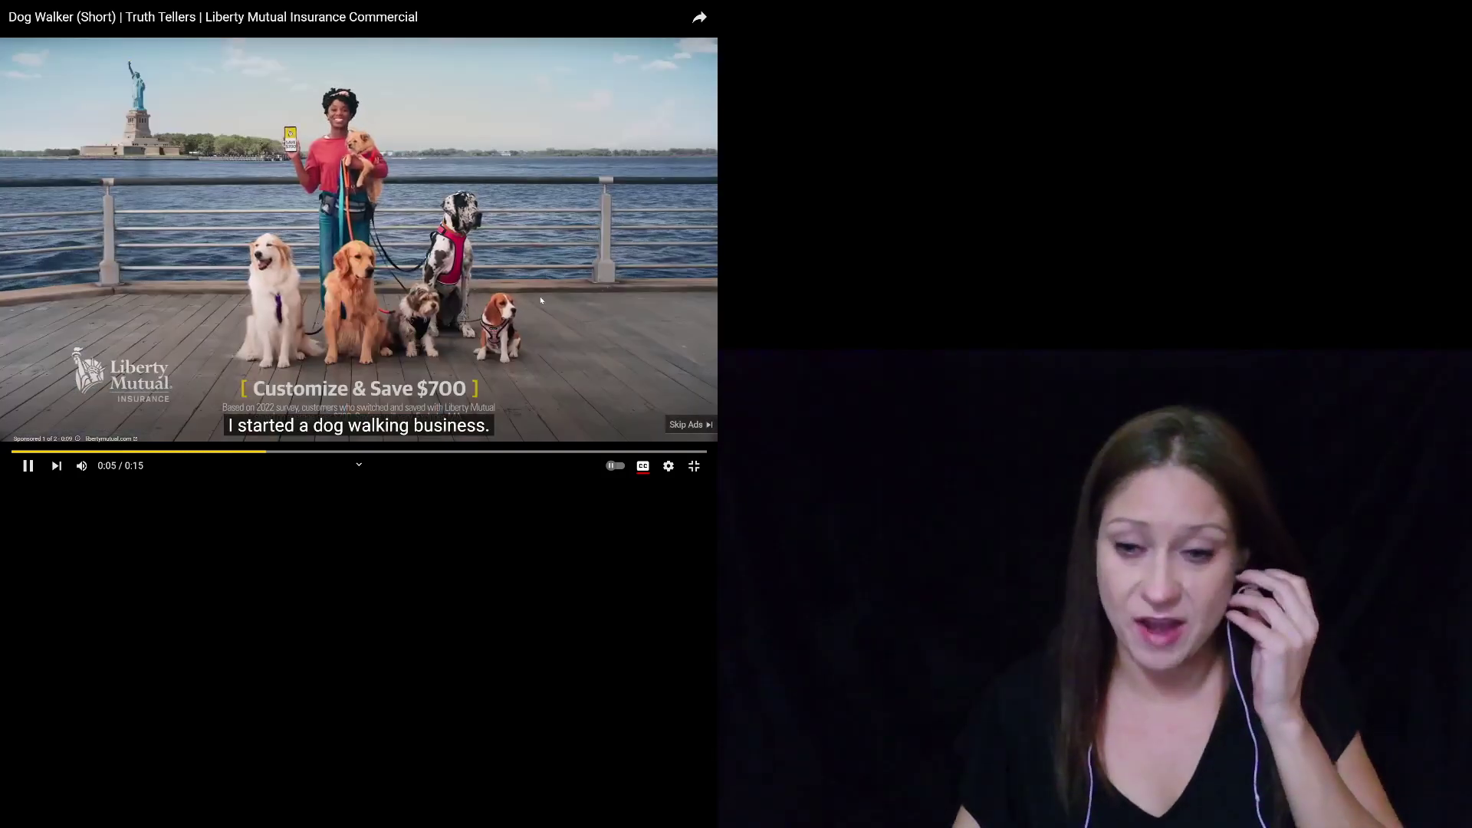
{"action": "left_click", "coordinate": [690, 425]}
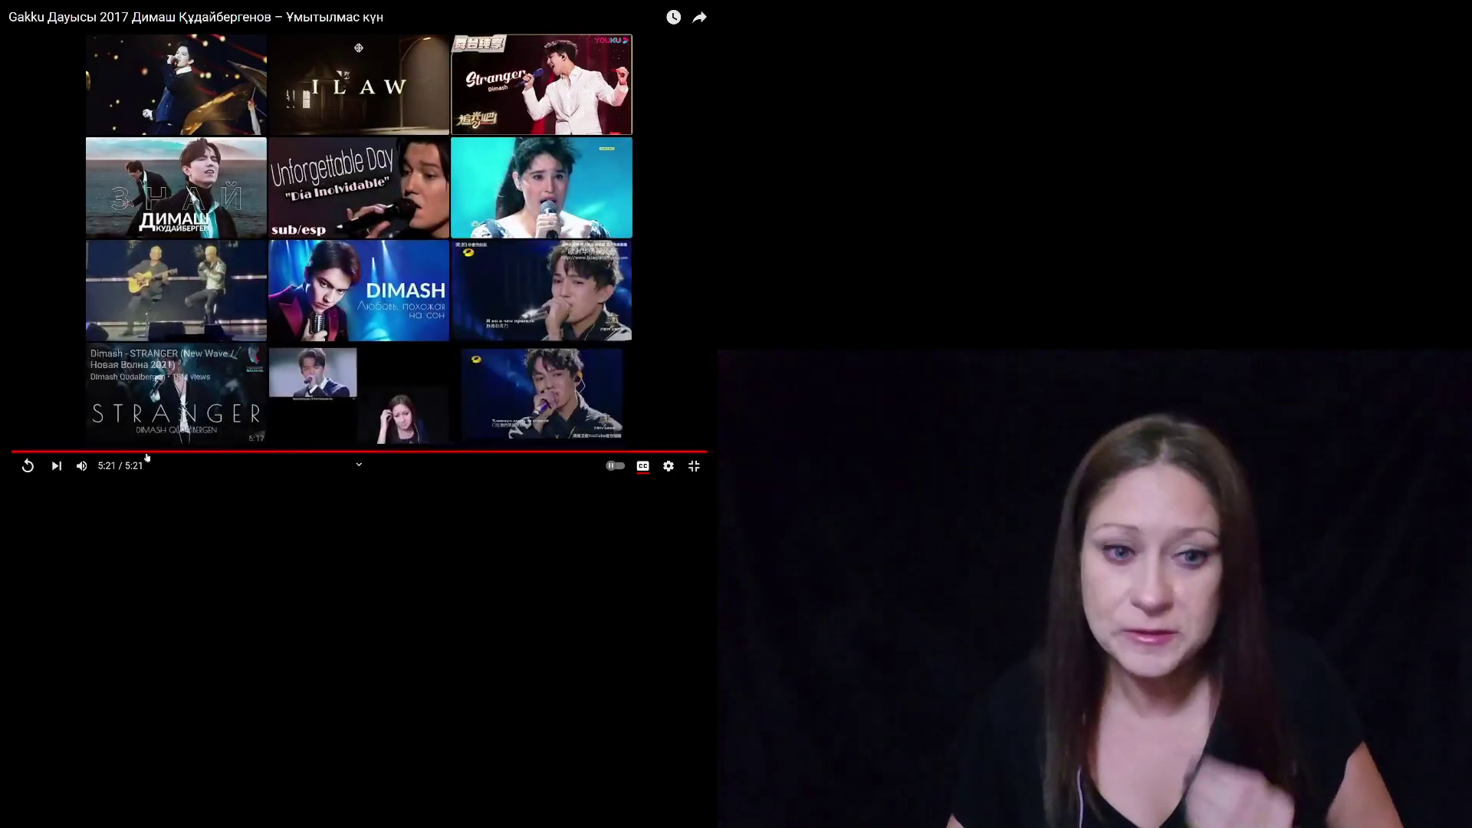